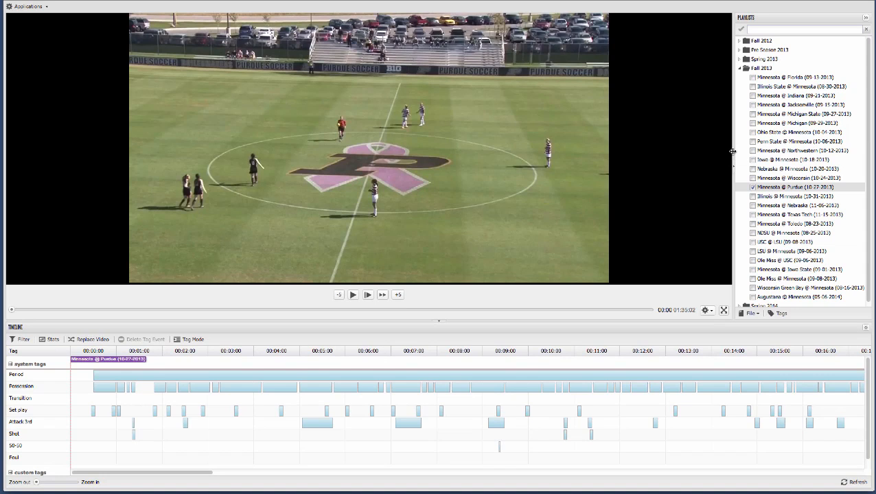
Enlarge the timeline area, collapse the playlists, and collapse and re-expand the timeline
drag(733, 151, 679, 177)
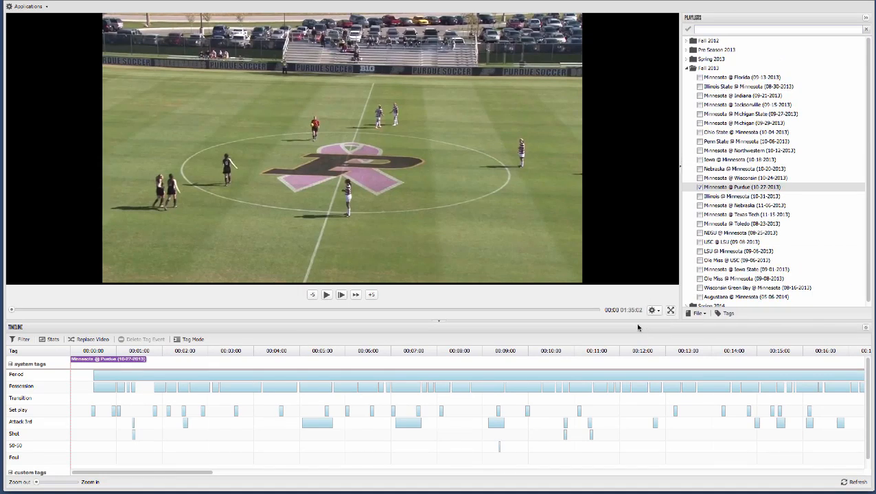
drag(631, 324, 630, 279)
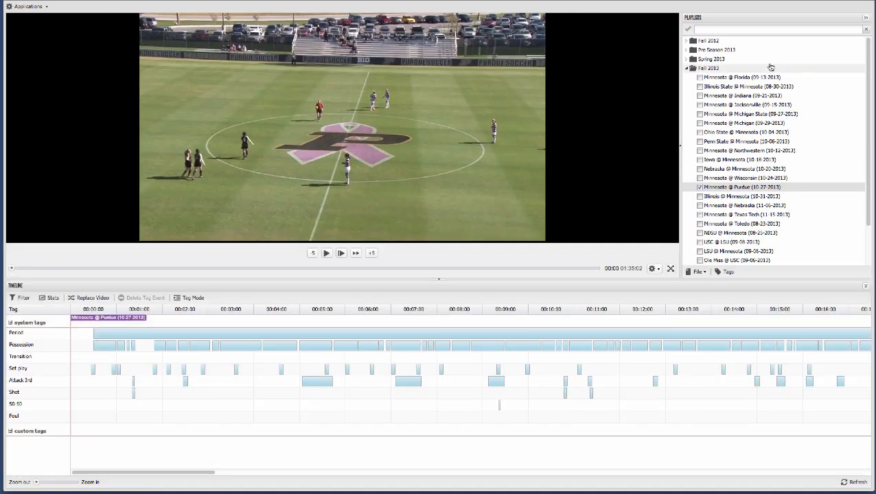
click(865, 17)
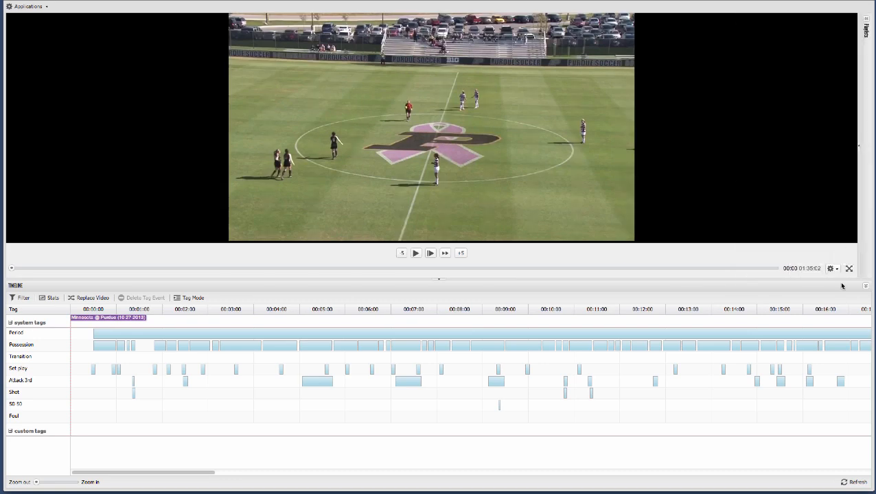
click(865, 286)
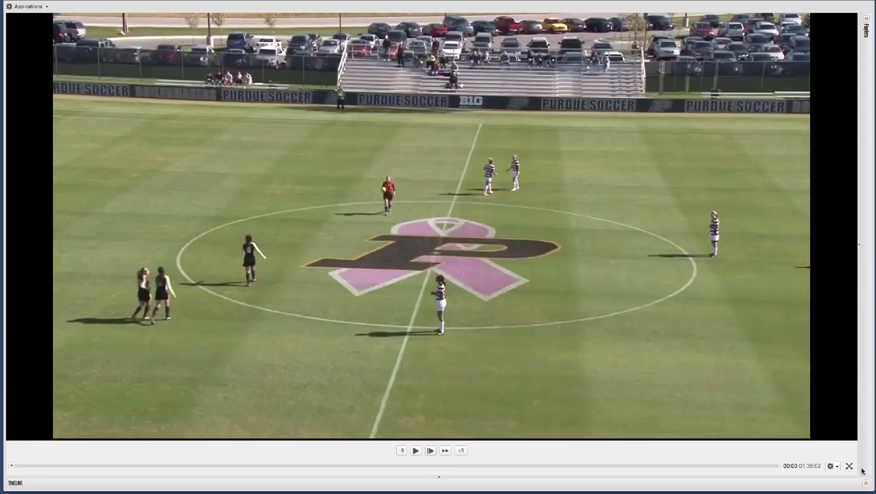
click(867, 484)
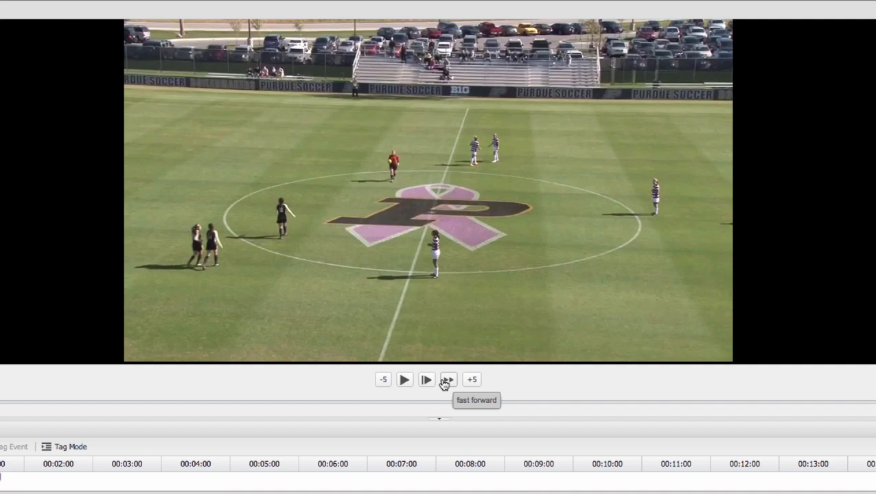
Play and pause the match video, drawing a winding freehand line across the centre circle on the paused frame before resuming
click(408, 381)
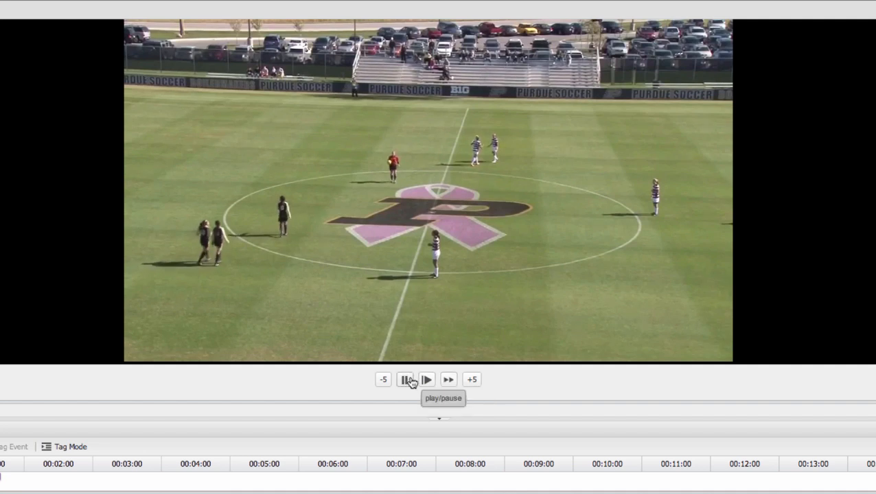
click(410, 381)
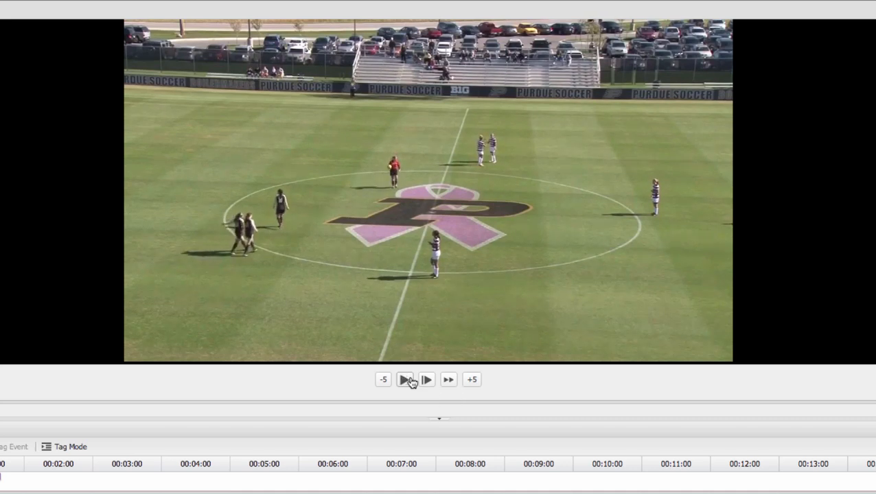
mouse_move(434, 326)
mouse_down()
mouse_move(387, 281)
mouse_move(517, 255)
mouse_move(309, 165)
mouse_move(554, 160)
mouse_up()
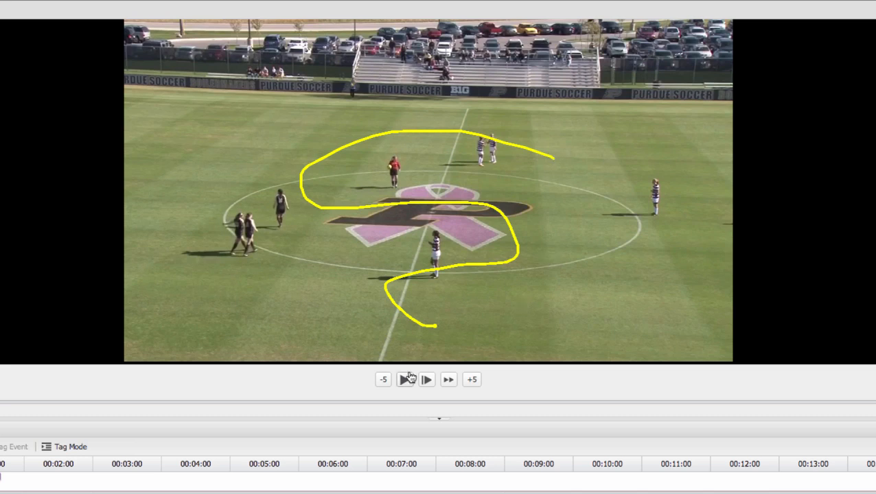
click(406, 380)
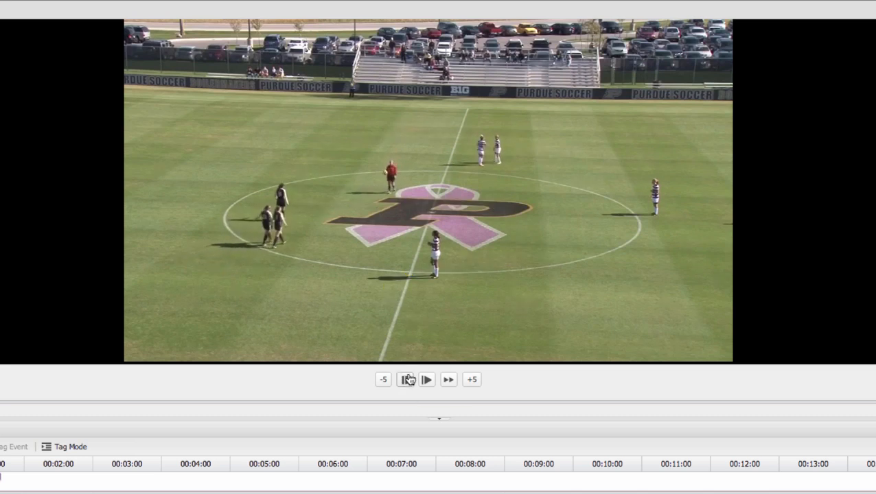
click(407, 380)
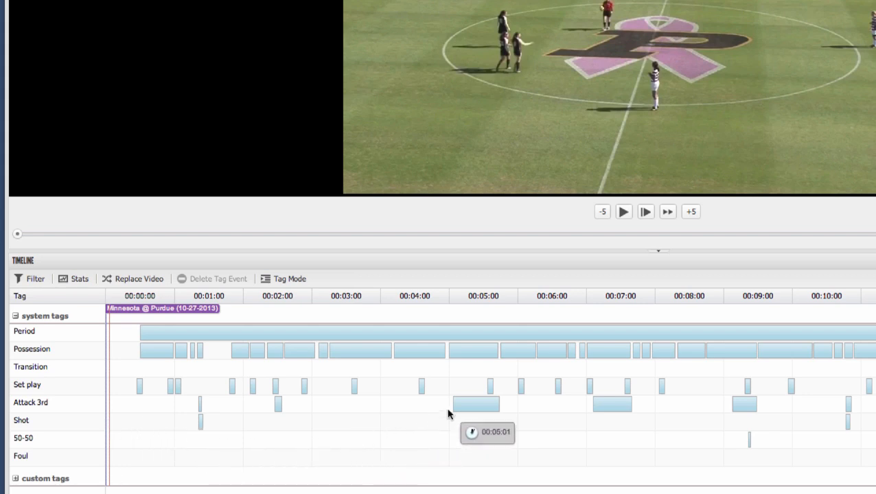
Inspect the team metadata of the Attack 3rd event just after 00:05:00 and close it without editing
click(465, 410)
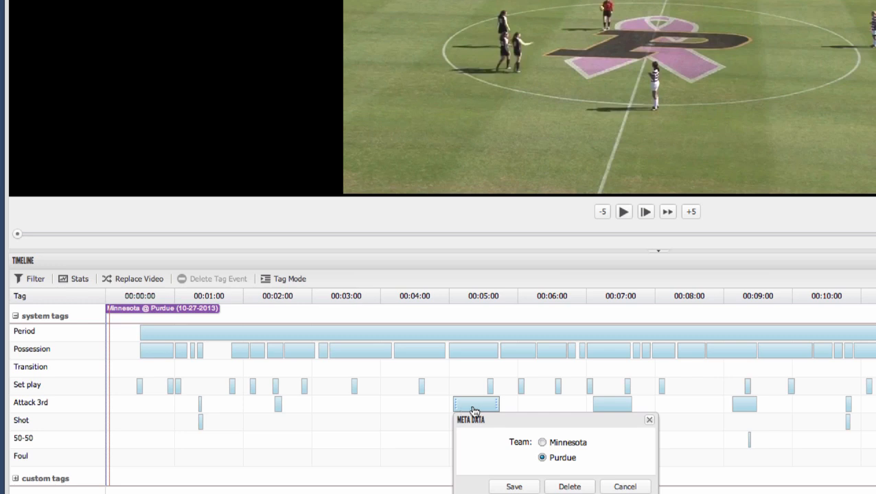
click(649, 420)
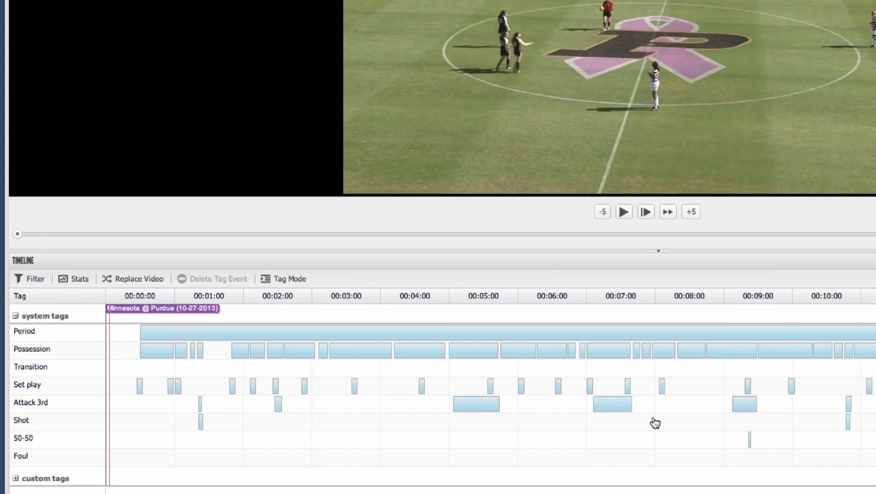
Filter the match events by Minnesota Possession and Minnesota Attack 3rd, with the Shot filter removed
click(31, 278)
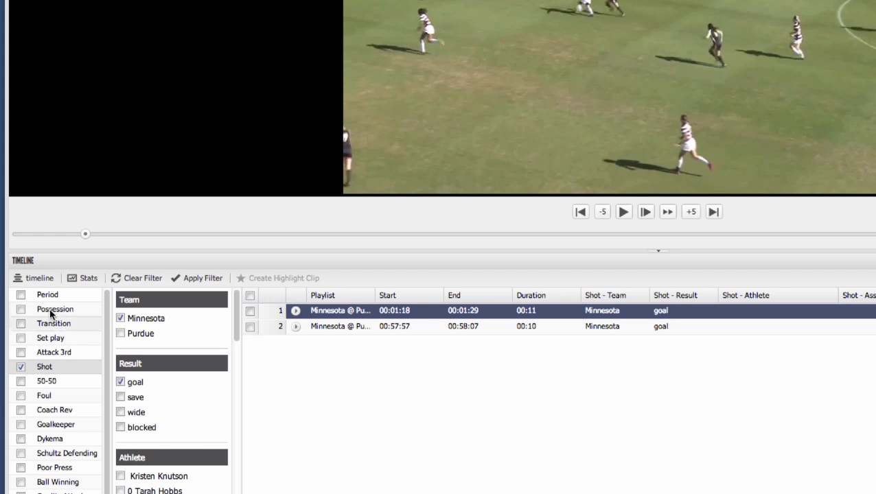
click(21, 366)
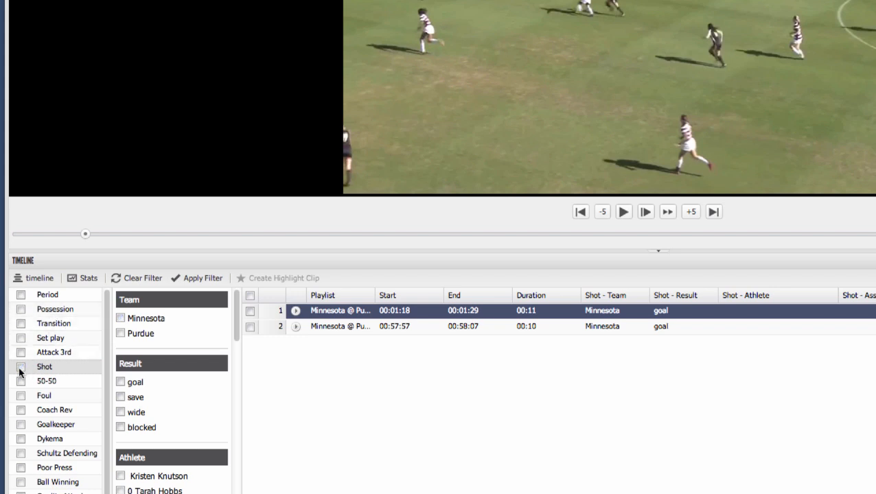
click(37, 307)
click(119, 315)
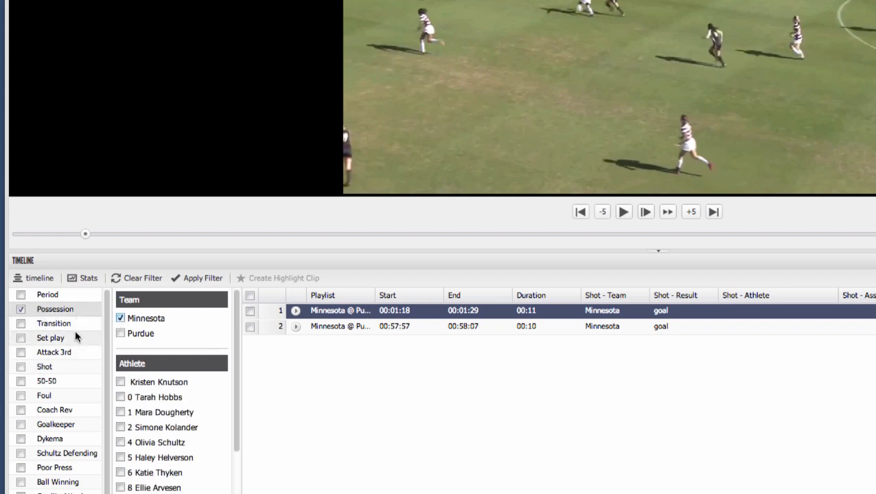
click(40, 350)
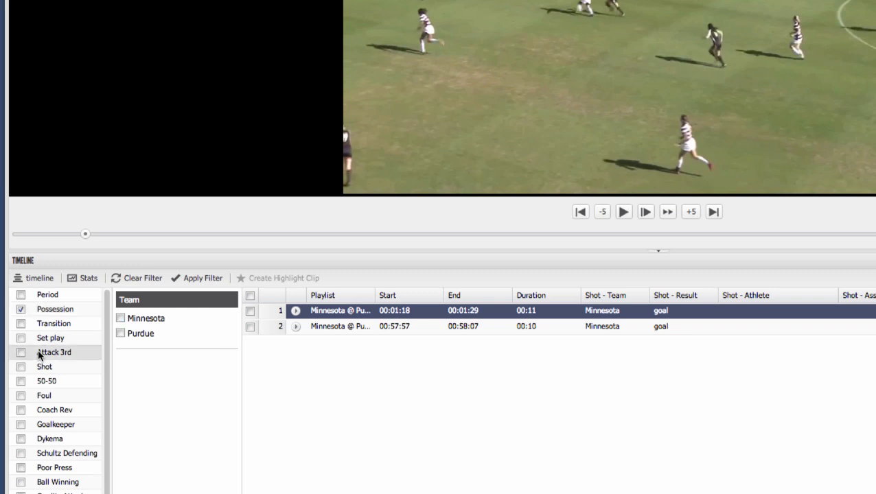
click(120, 319)
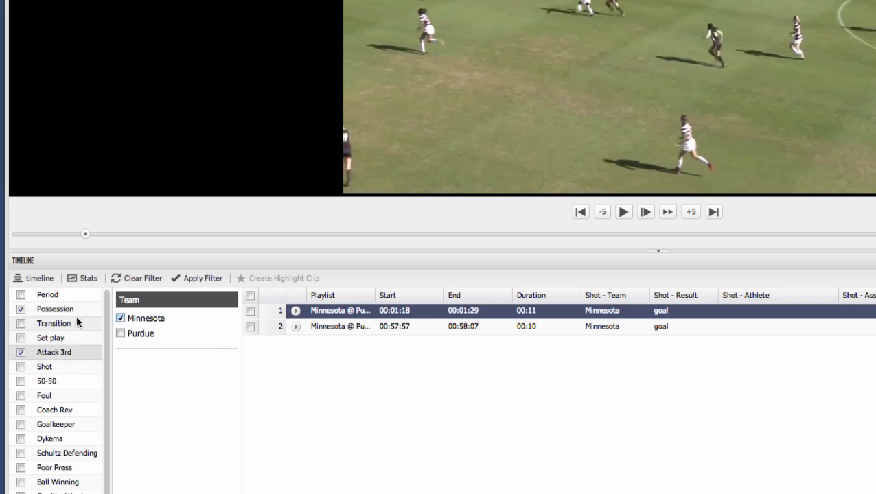
click(185, 283)
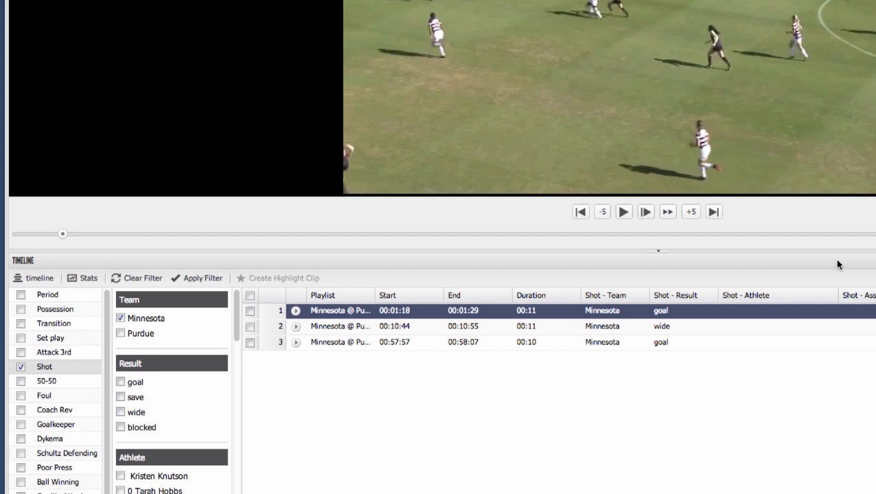
Assign player number 1 as the shot athlete for the first Minnesota goal in the filtered list
click(827, 313)
click(830, 311)
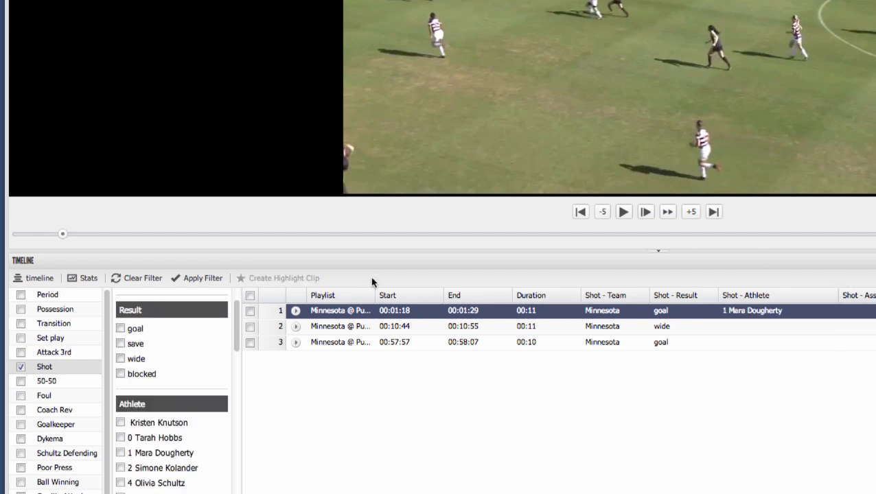
Select the first two Minnesota shot clips and add them to the existing Week 1 highlight
scroll(173, 401, down, 3)
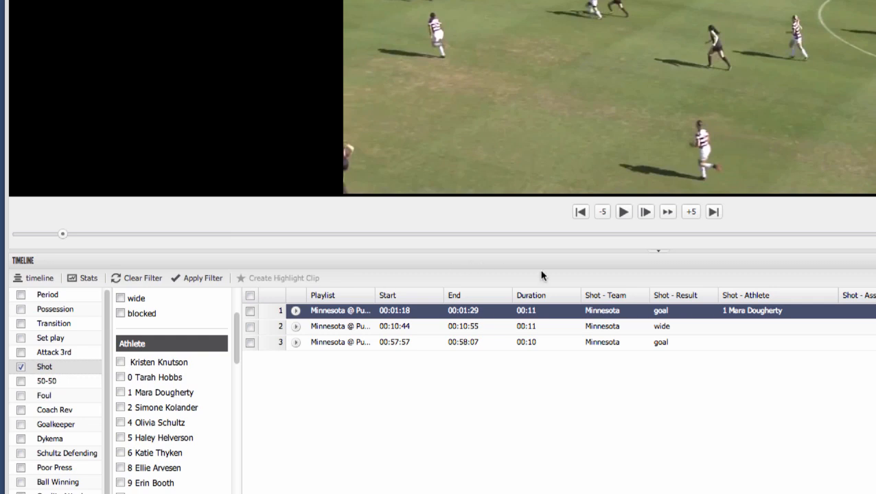
click(251, 328)
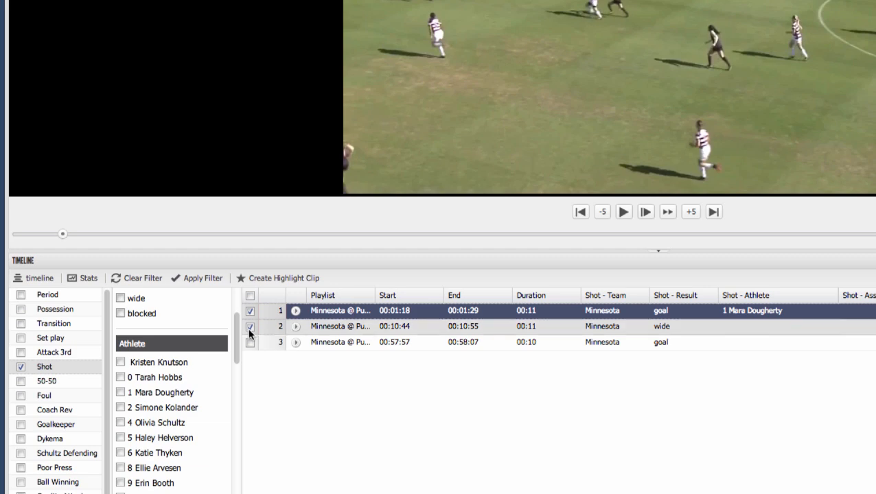
click(280, 278)
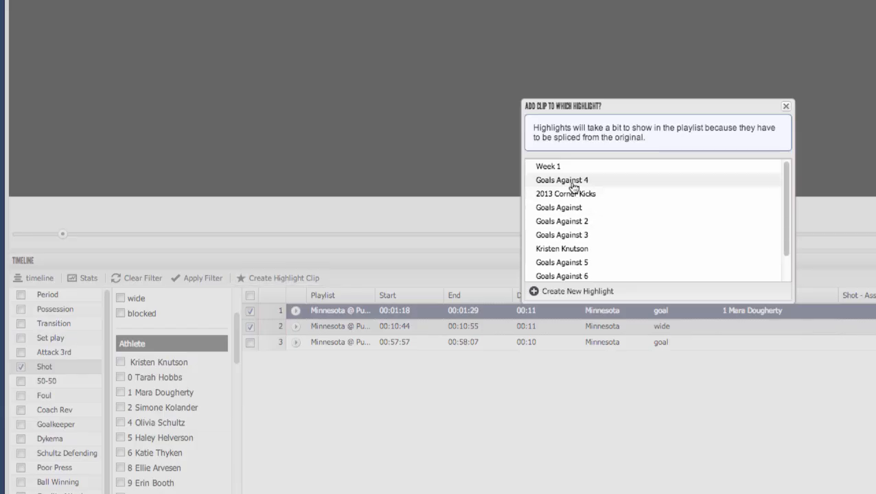
scroll(575, 182, down, 1)
scroll(577, 189, up, 1)
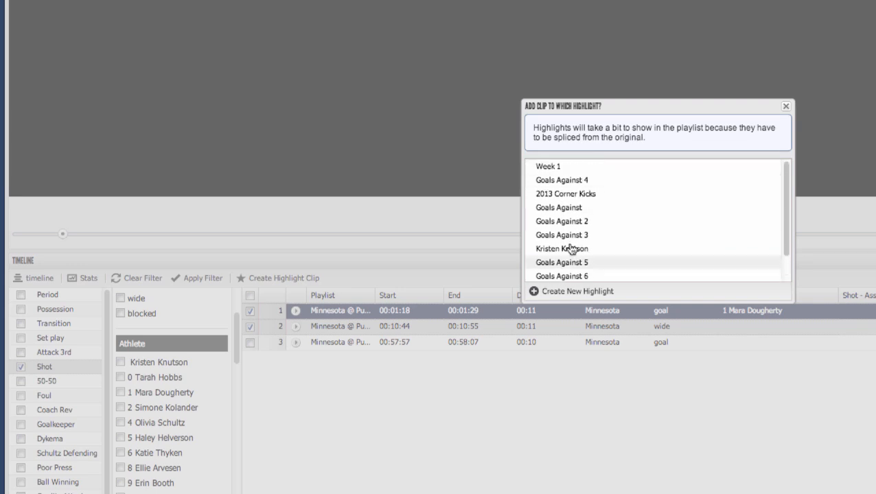
click(553, 171)
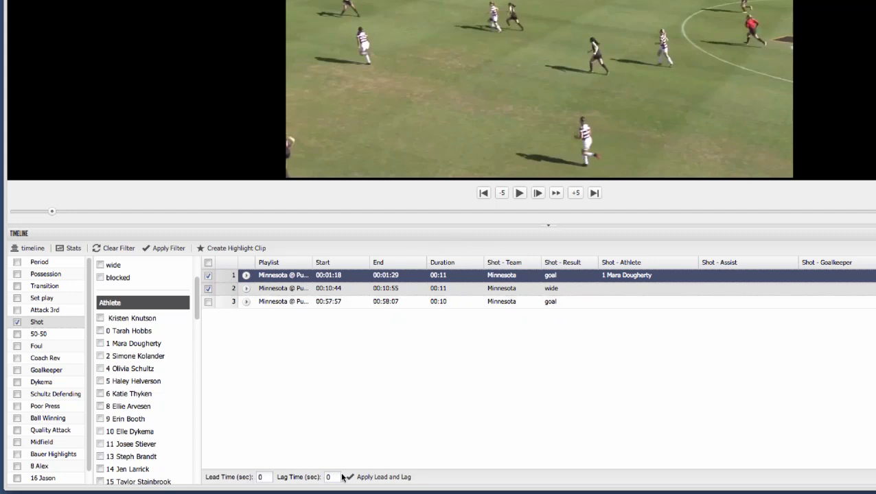
Open the statistics for the match
click(69, 251)
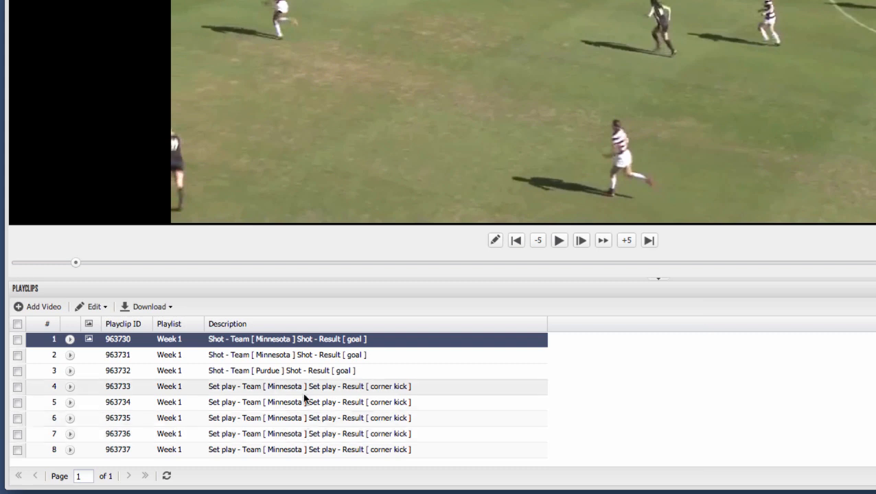
Examine the first Week 1 playclip's editable description and the available playclip editing and download options
click(375, 340)
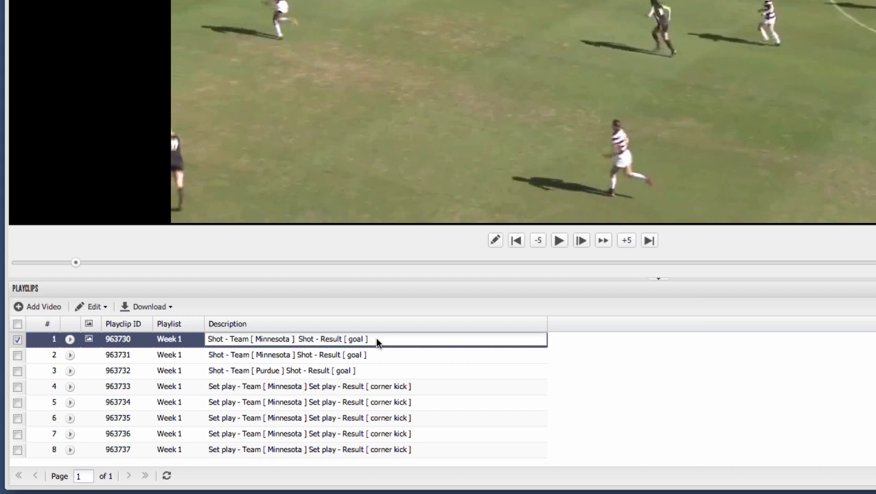
click(363, 295)
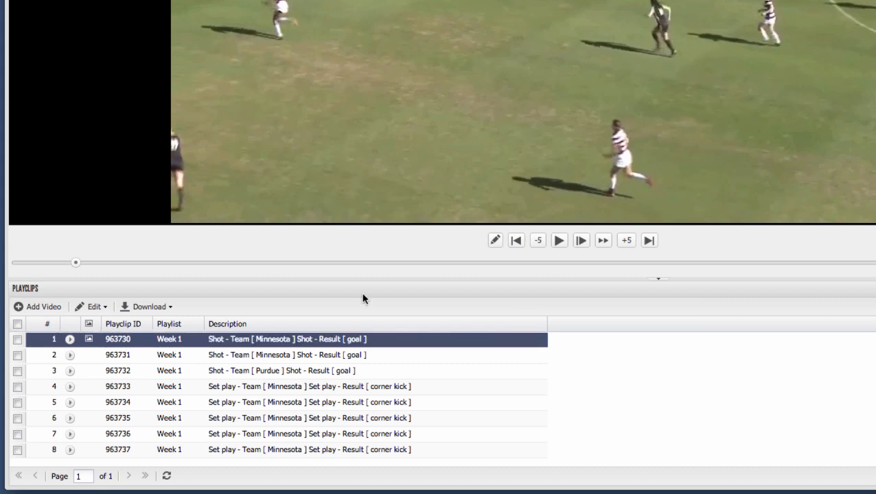
click(94, 307)
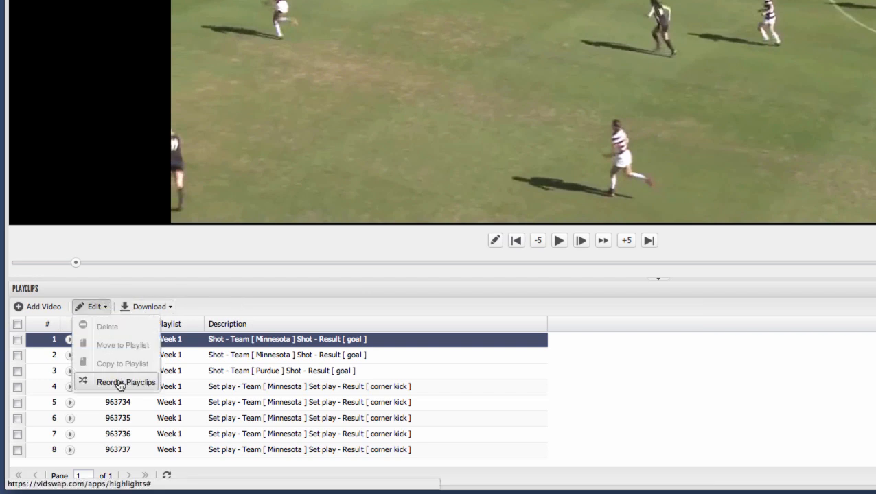
click(162, 308)
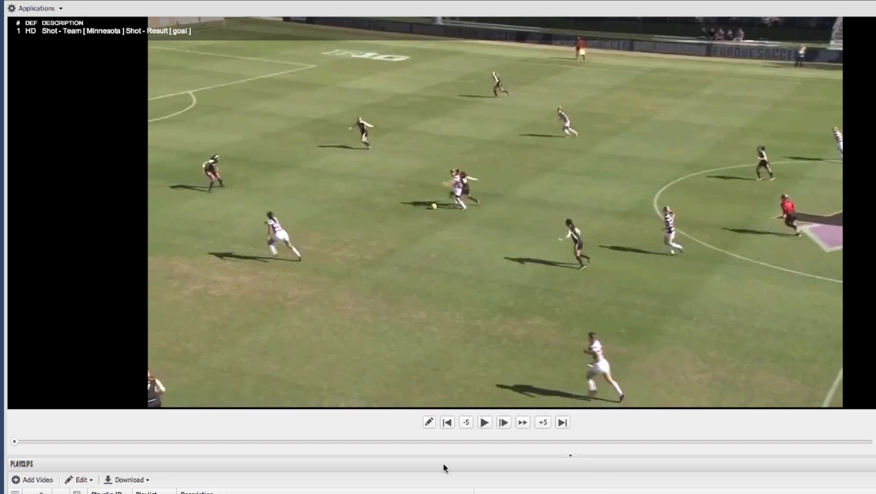
Turn on drawing for the first playclip and sketch a wavy freehand line to the nearest player in the foreground
click(428, 423)
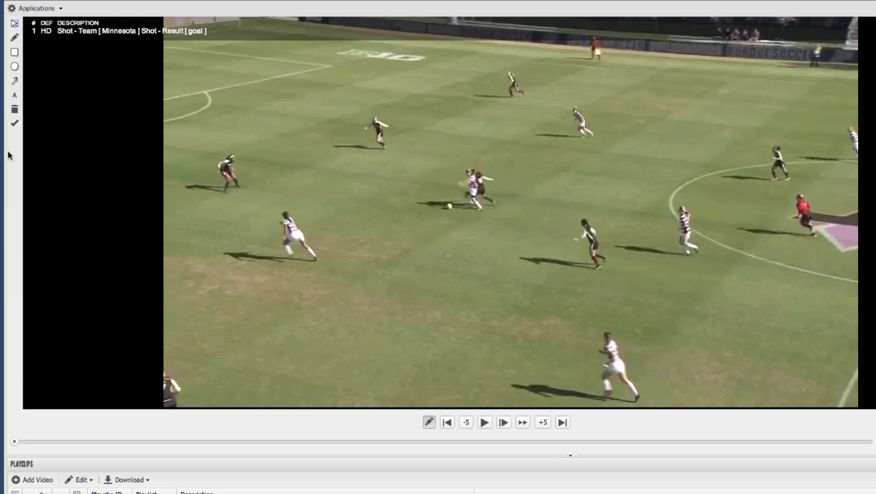
click(14, 39)
mouse_move(294, 374)
mouse_down()
mouse_move(325, 361)
mouse_move(597, 353)
mouse_up()
Add a rectangle to the frame, move it to midfield below the ball, and stretch it into a wide, short box
click(14, 52)
drag(249, 102, 336, 190)
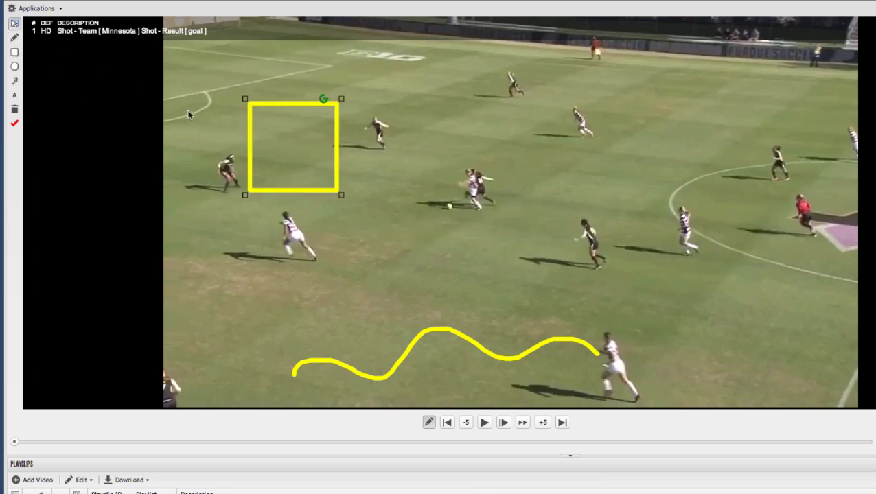
mouse_move(284, 141)
mouse_down()
mouse_move(356, 178)
mouse_move(406, 256)
mouse_up()
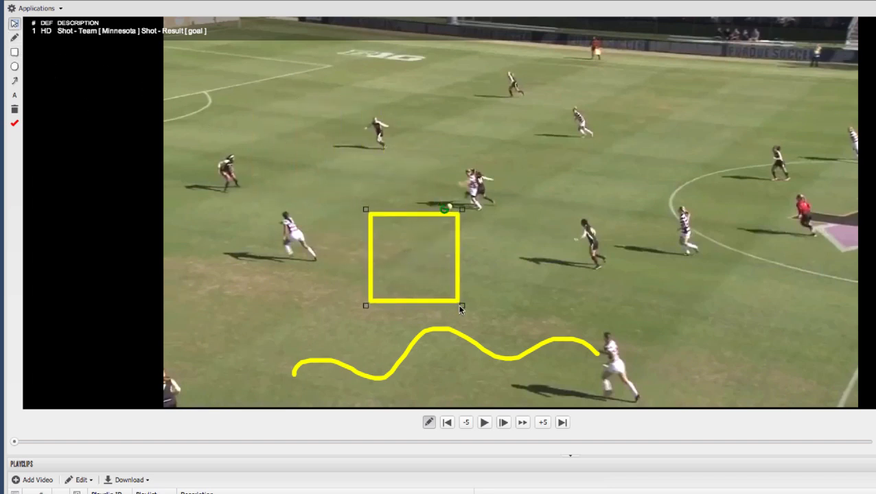
drag(461, 306, 583, 268)
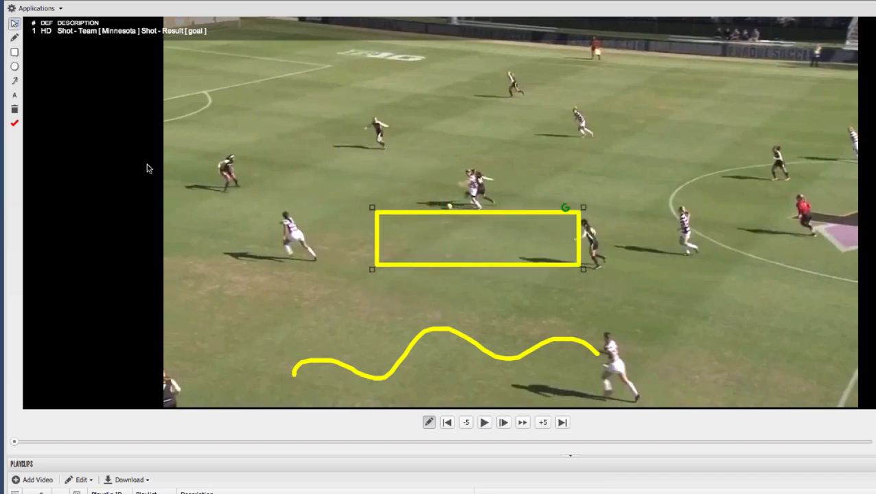
Add a circle near the lower edge of the centre circle and draw a bent arrow from the nearby player toward a defender
click(13, 66)
drag(299, 140, 726, 292)
click(15, 81)
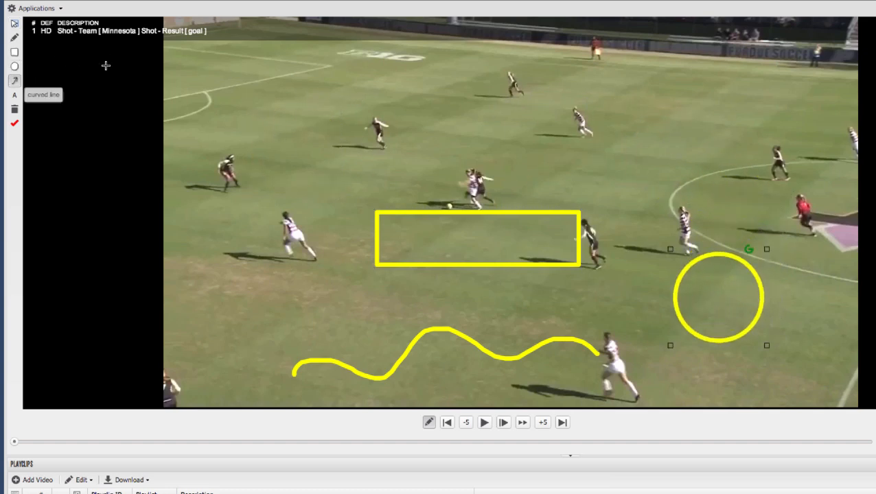
mouse_move(678, 238)
mouse_down()
mouse_move(568, 155)
mouse_move(563, 141)
mouse_move(402, 143)
mouse_up()
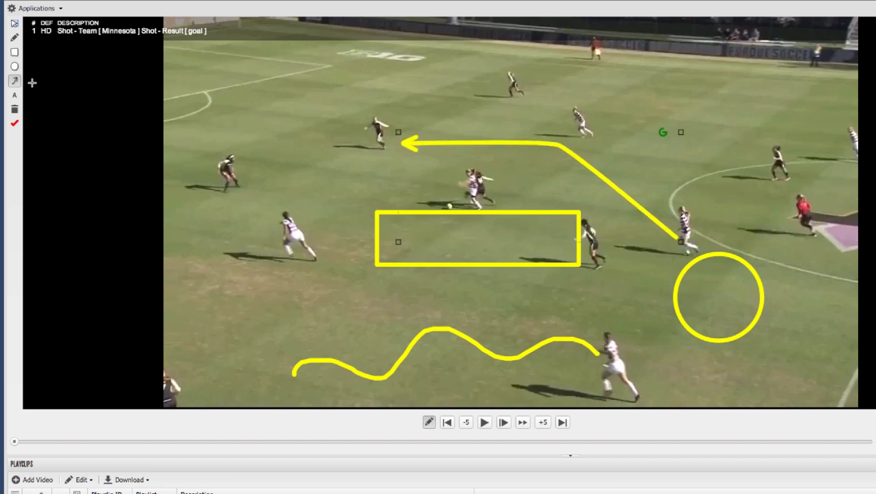
Add the text label "move here" to the frame and move it just below the defender beside the arrowhead
click(14, 95)
click(312, 103)
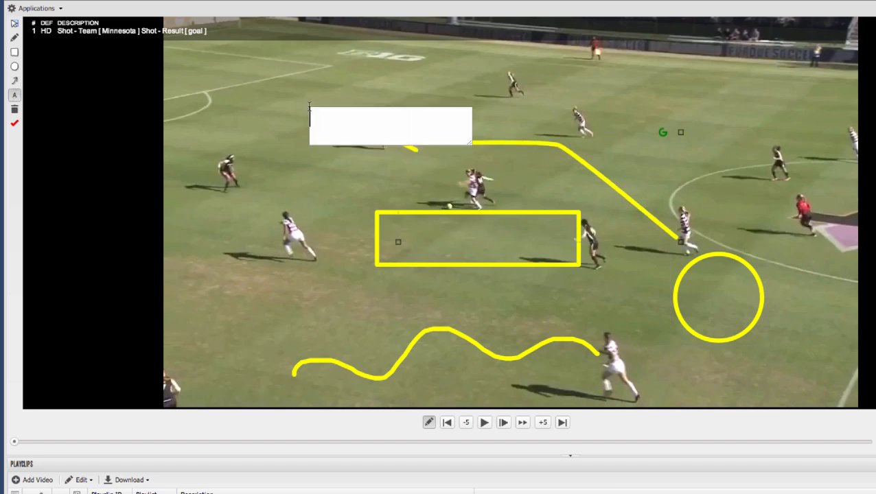
text(move here)
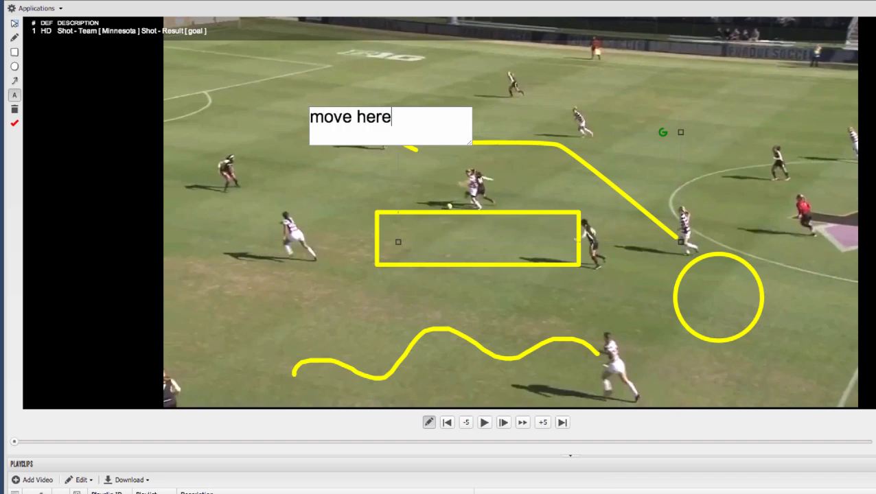
key(Return)
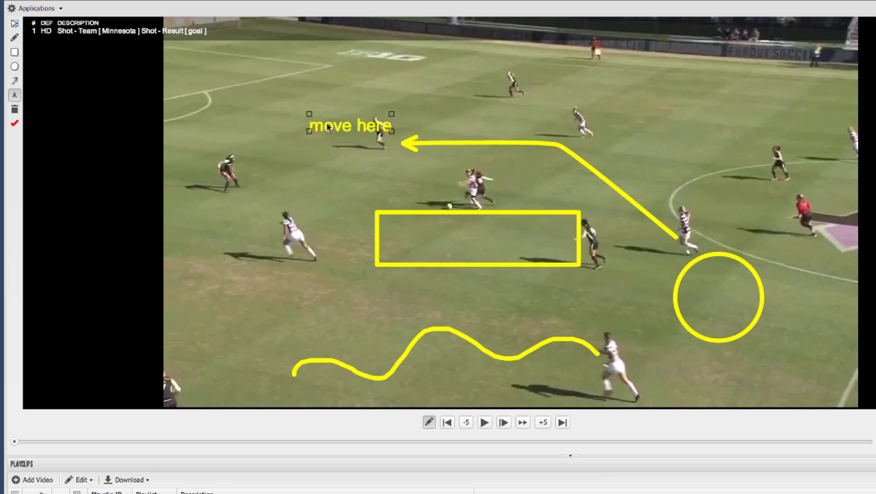
drag(321, 120, 333, 164)
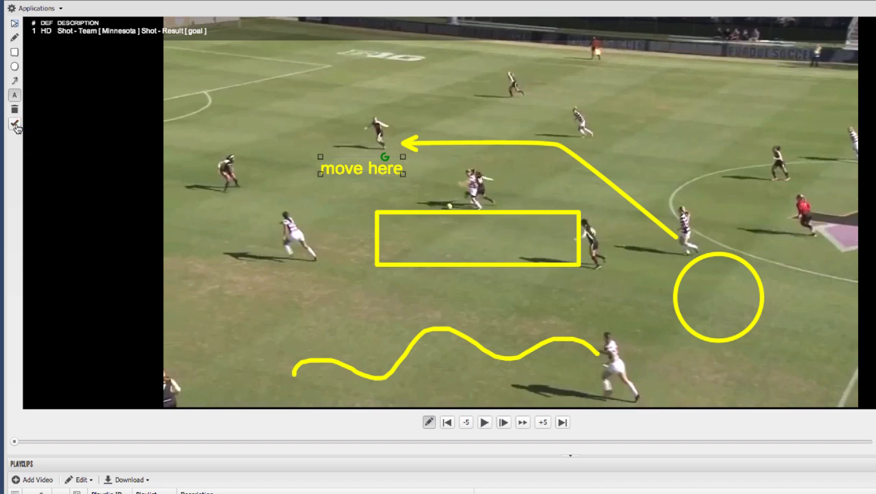
Play the annotated playclip, resuming at each drawing stop, and pause it after the goal
click(485, 423)
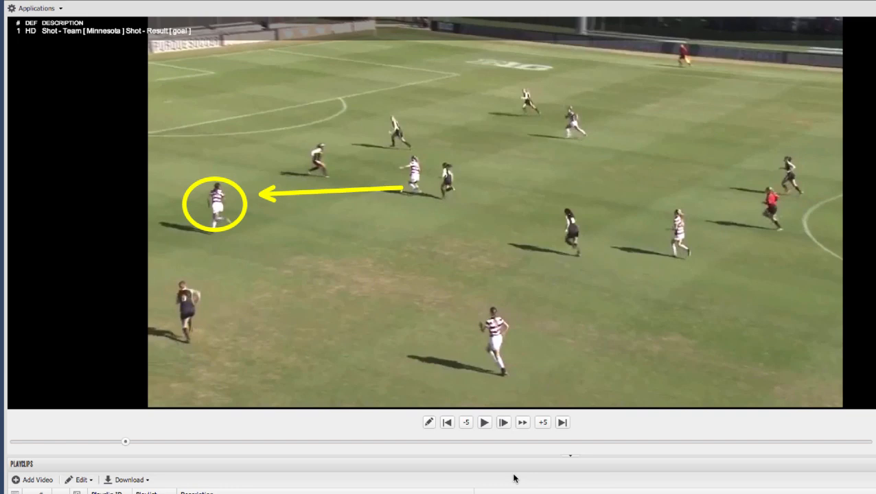
click(484, 423)
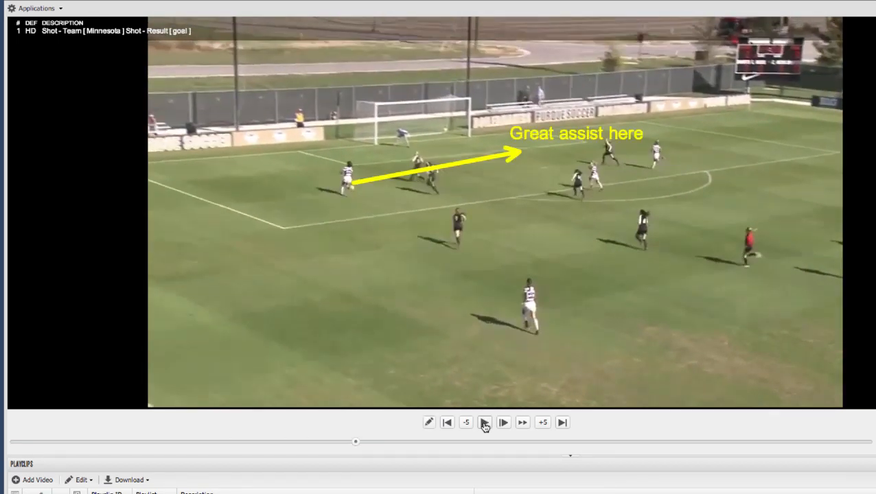
click(484, 423)
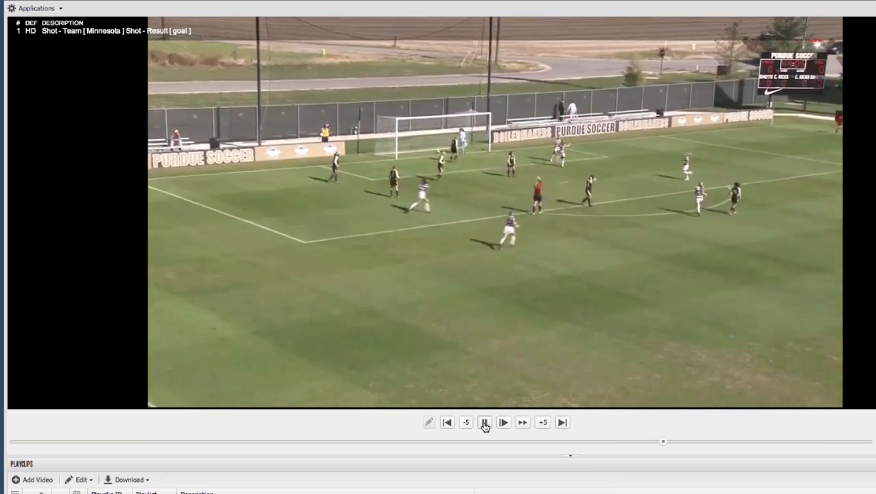
click(483, 422)
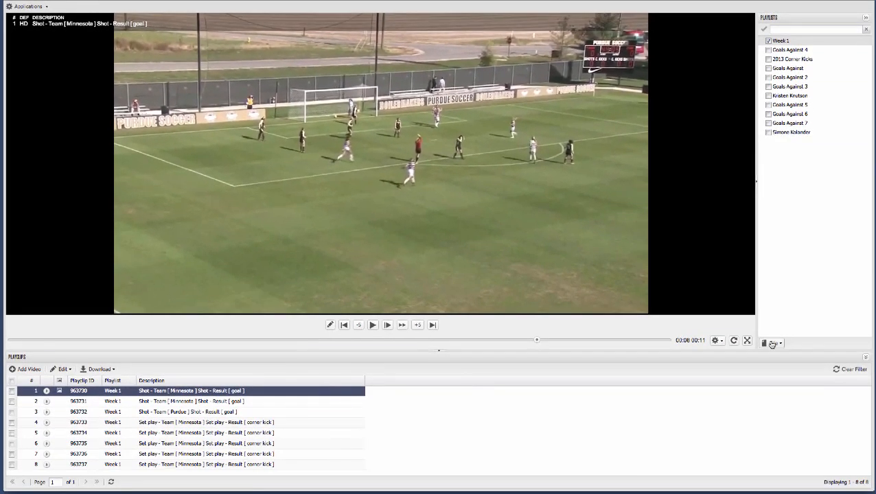
In the iPad app's Fall 2013 video list, add the Minnesota @ Iowa State (09-01-2013) game to the downloads
click(772, 342)
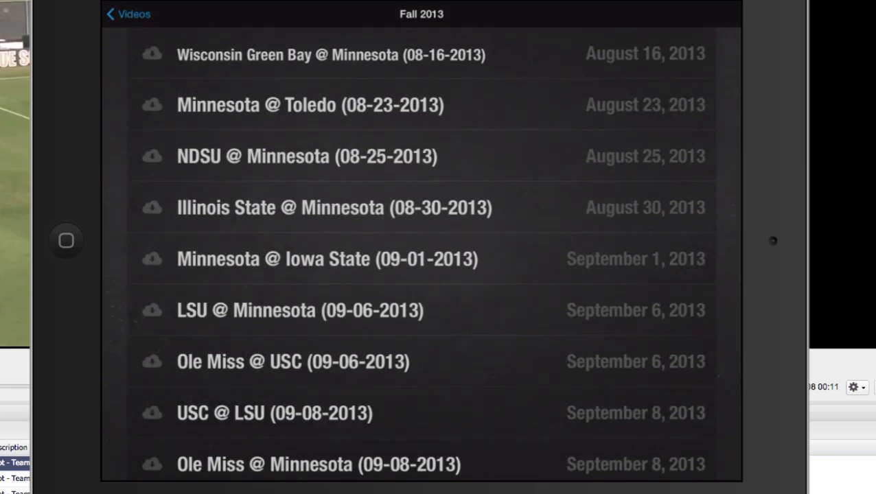
click(153, 259)
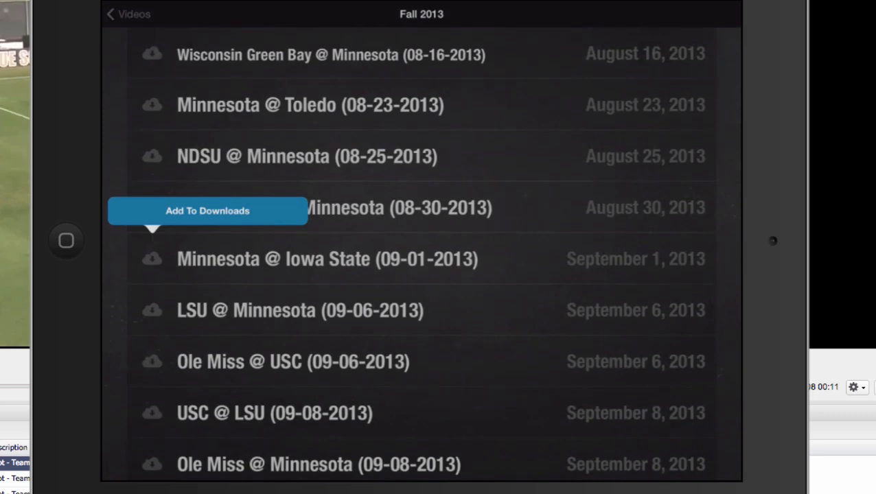
click(207, 211)
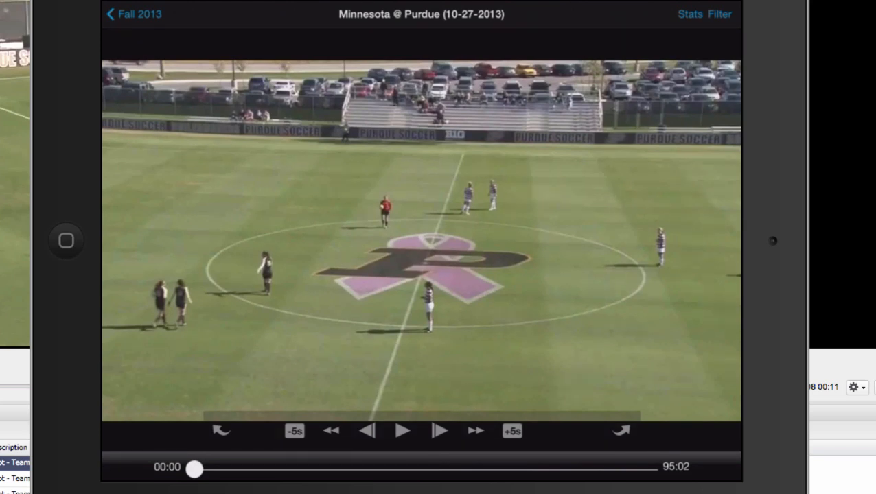
Sketch a curved freehand arrow from the player at the centre circle's edge on the Minnesota @ Purdue video, and briefly play and pause it
mouse_move(666, 257)
mouse_down()
mouse_move(629, 293)
mouse_move(512, 336)
mouse_move(543, 284)
mouse_move(563, 371)
mouse_up()
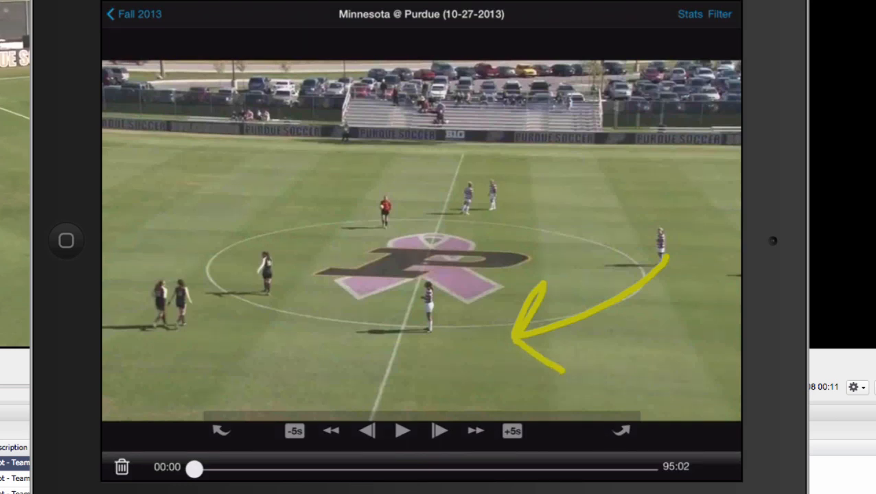
click(403, 431)
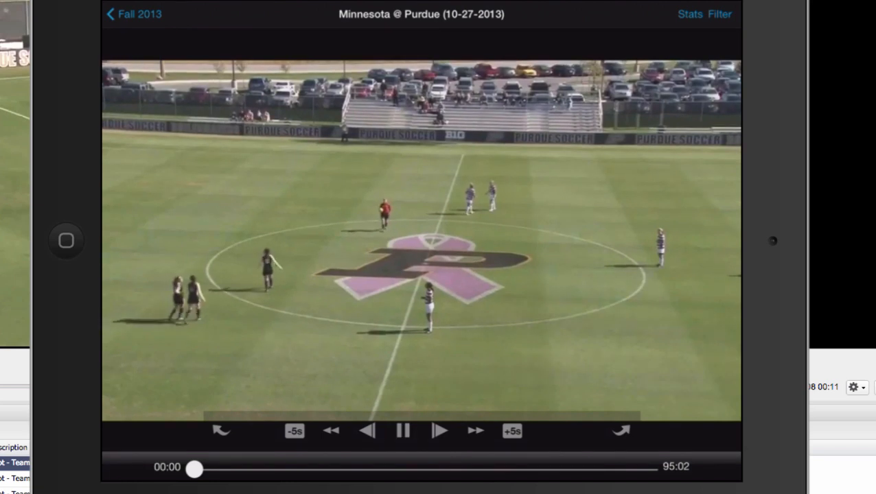
click(403, 431)
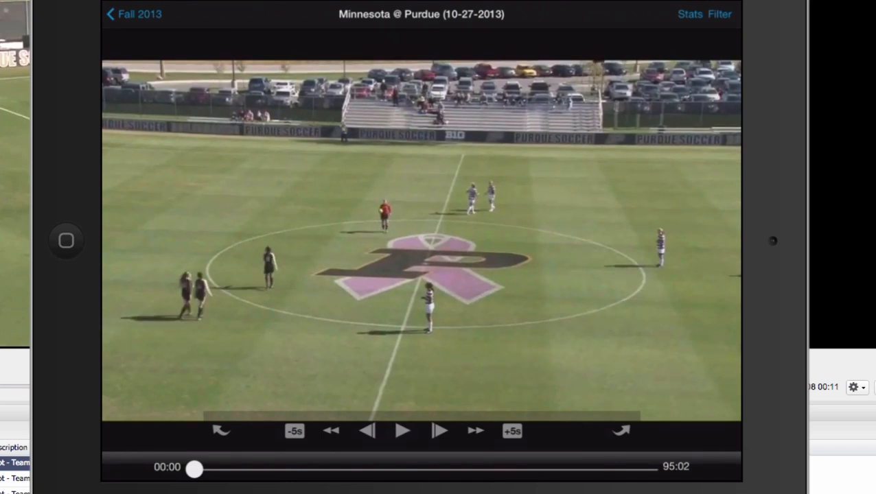
Filter the Minnesota @ Purdue game to Minnesota set plays resulting in a corner kick, and return to the video with the filtered clips
click(719, 15)
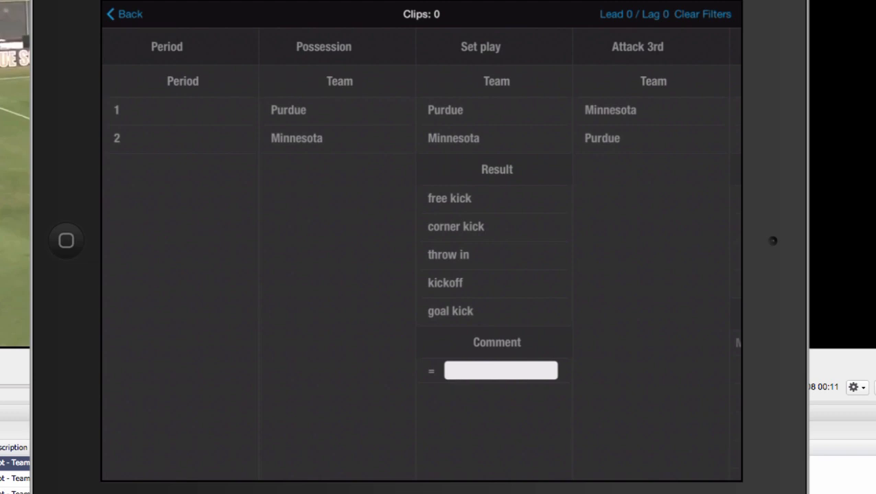
scroll(421, 261, right, 2)
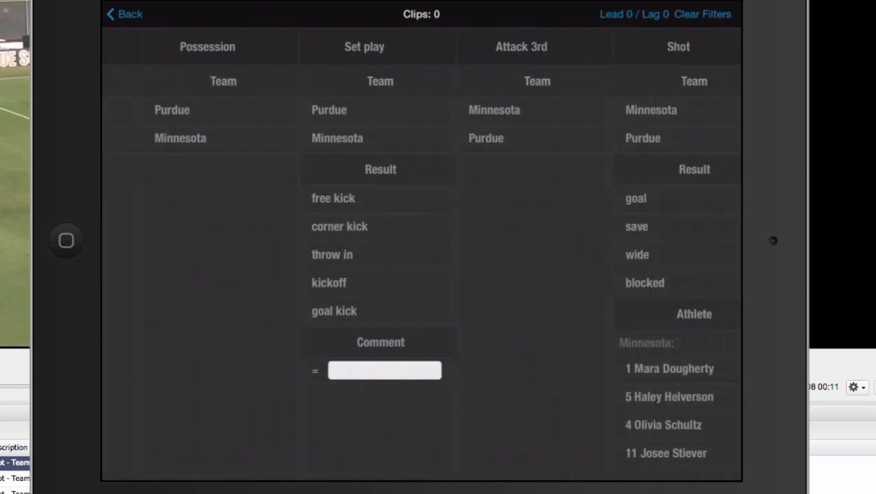
scroll(421, 261, left, 1)
click(439, 138)
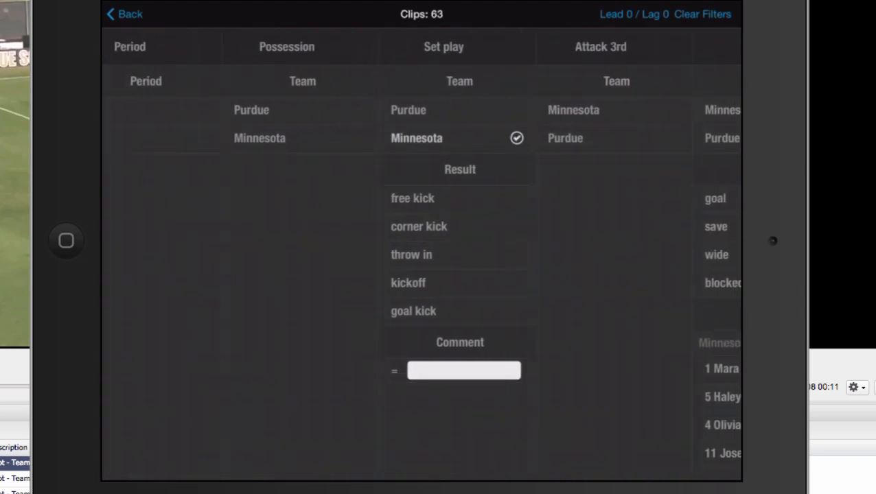
click(419, 226)
click(125, 14)
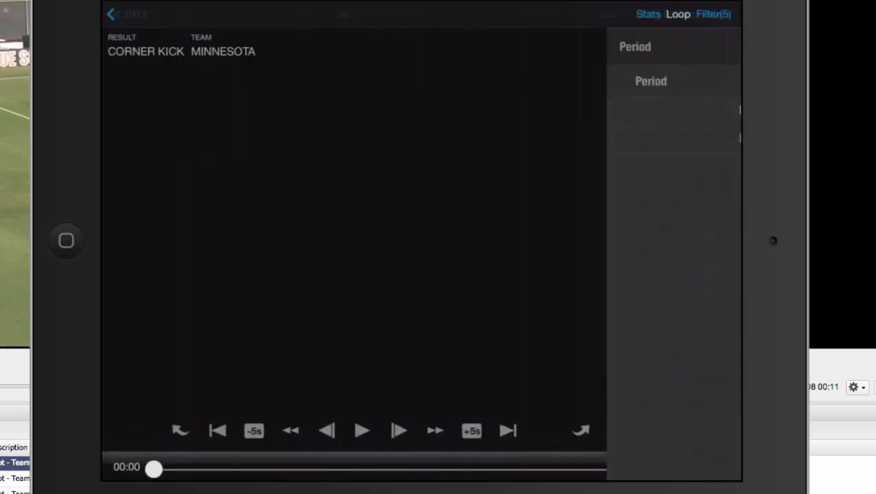